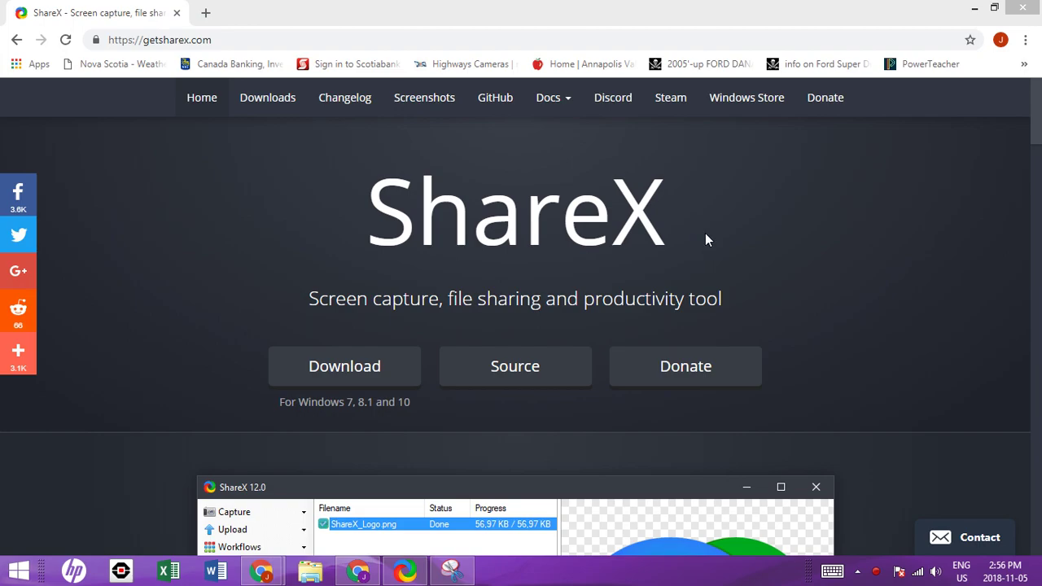
# Bring up Snipping Tool and capture a rectangular snip of the large ShareX heading on the getsharex.com page
pyautogui.click(452, 570)
pyautogui.moveTo(815, 183); pyautogui.dragTo(801, 158)
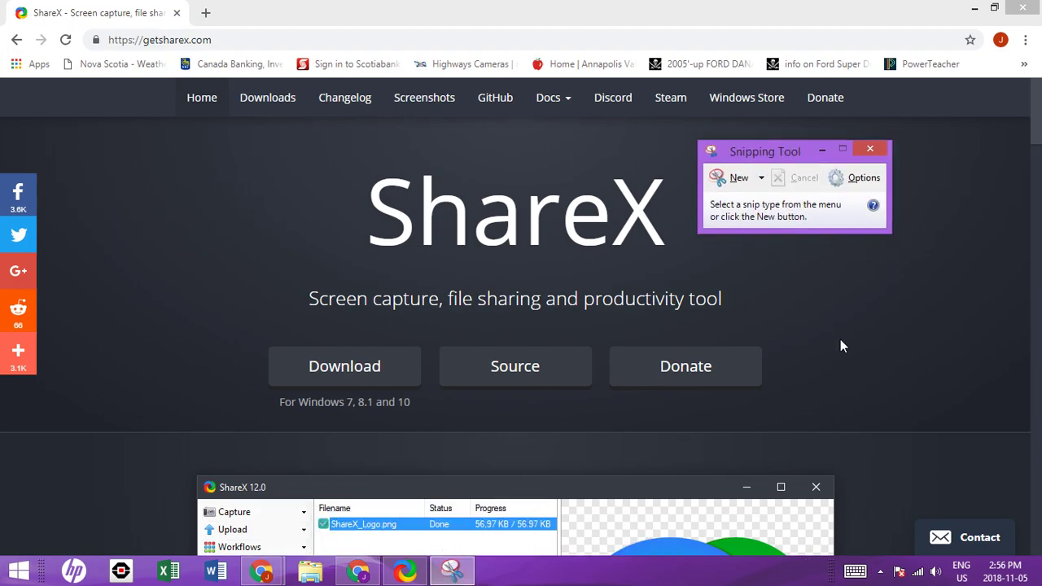
pyautogui.moveTo(281, 402); pyautogui.dragTo(442, 418)
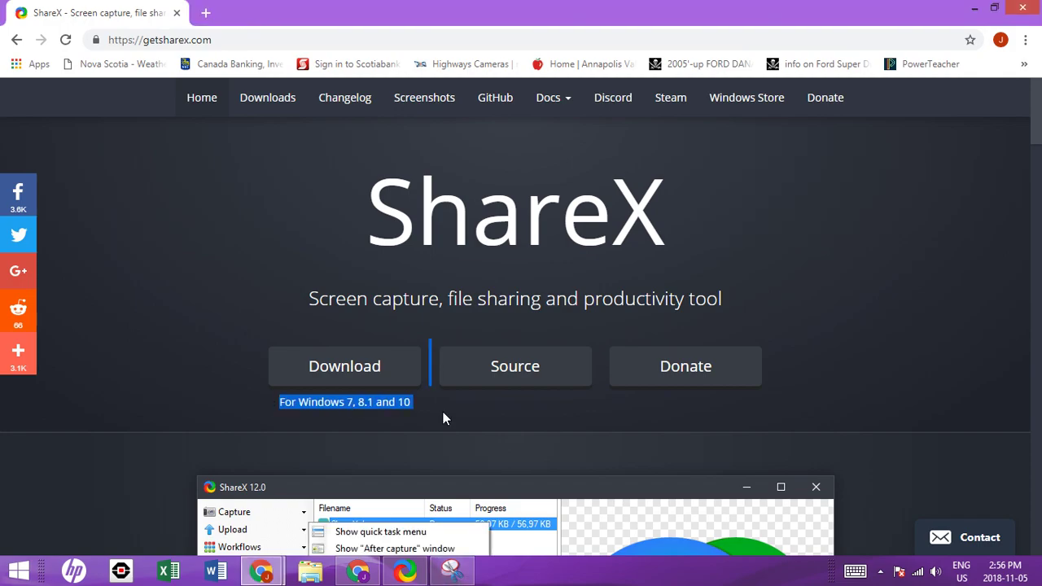
pyautogui.click(453, 580)
pyautogui.moveTo(774, 152); pyautogui.dragTo(798, 142)
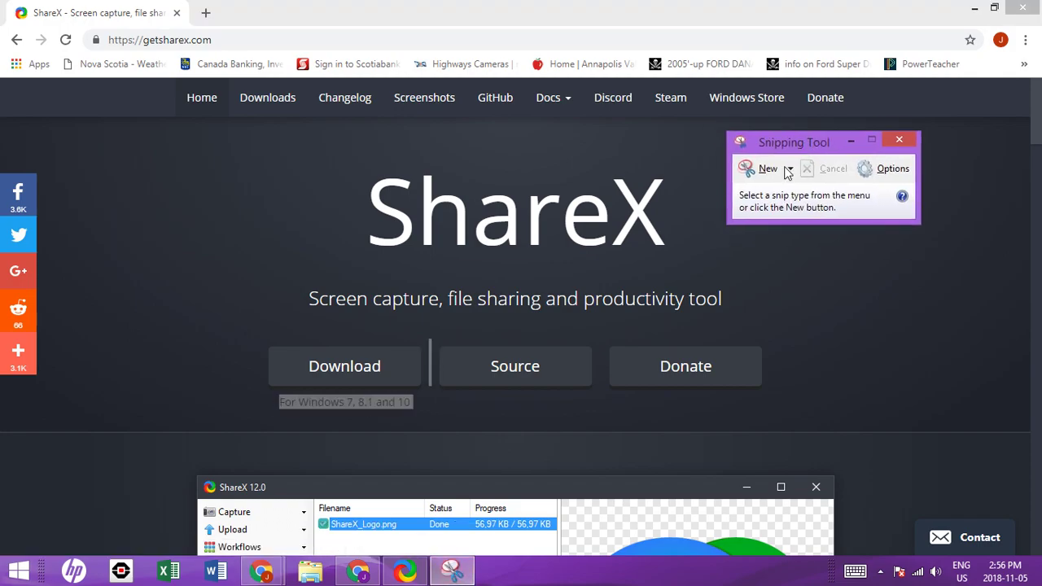
pyautogui.click(768, 171)
pyautogui.moveTo(342, 152); pyautogui.dragTo(691, 269)
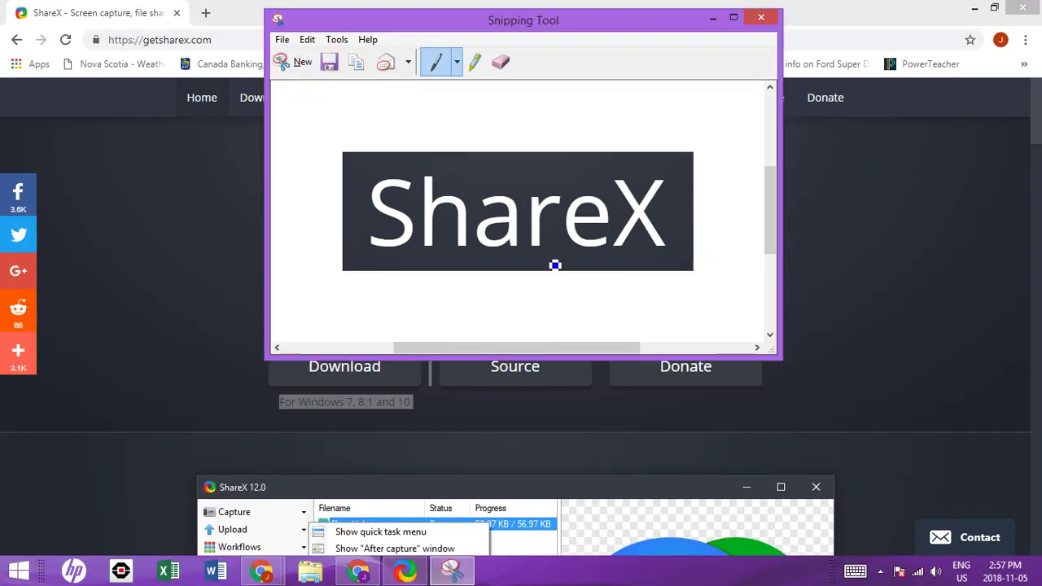
# Copy the snip of the ShareX heading to the clipboard and minimize Snipping Tool
pyautogui.click(304, 46)
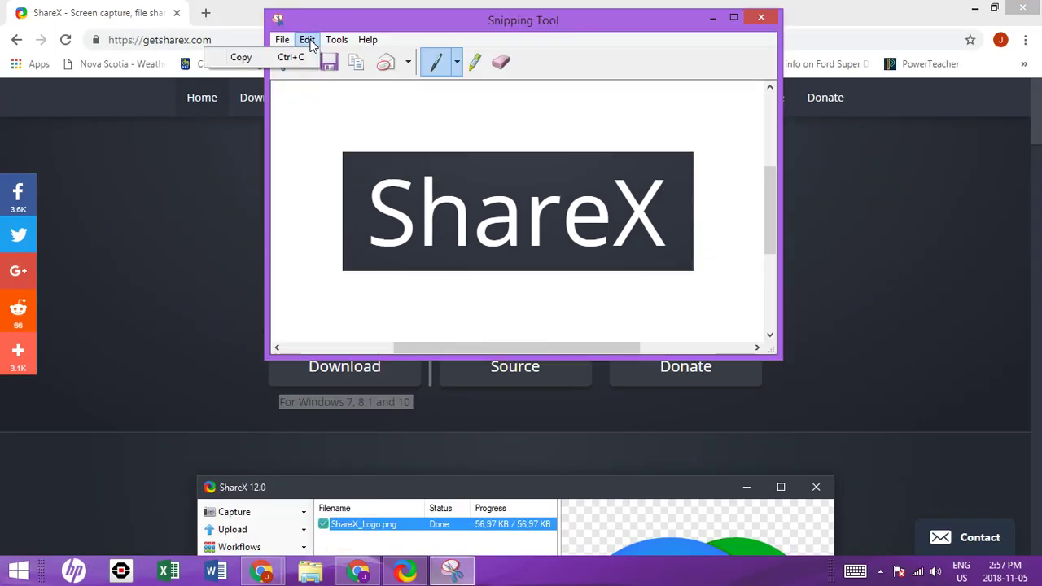
pyautogui.click(300, 57)
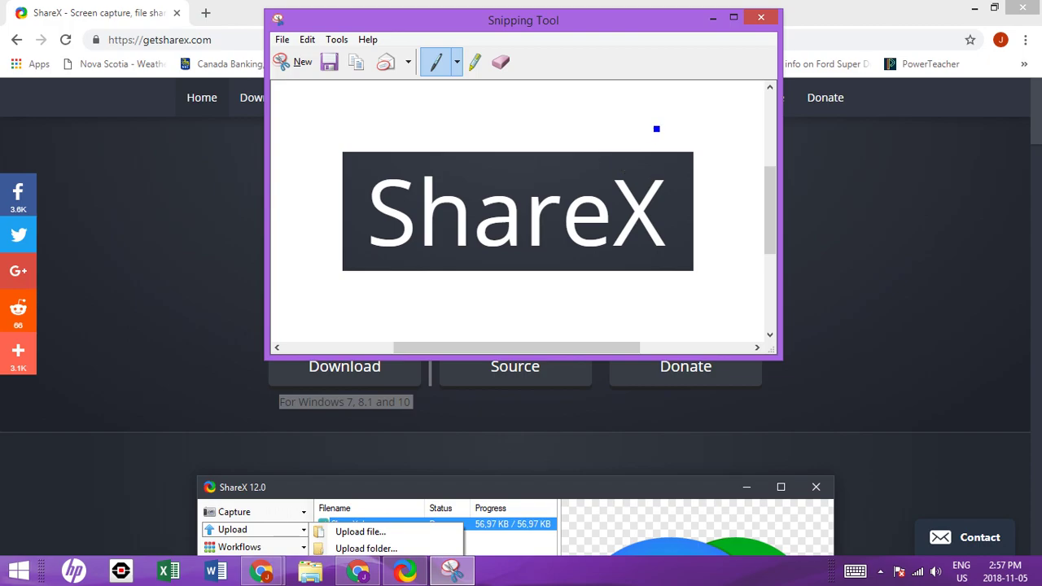
pyautogui.click(713, 19)
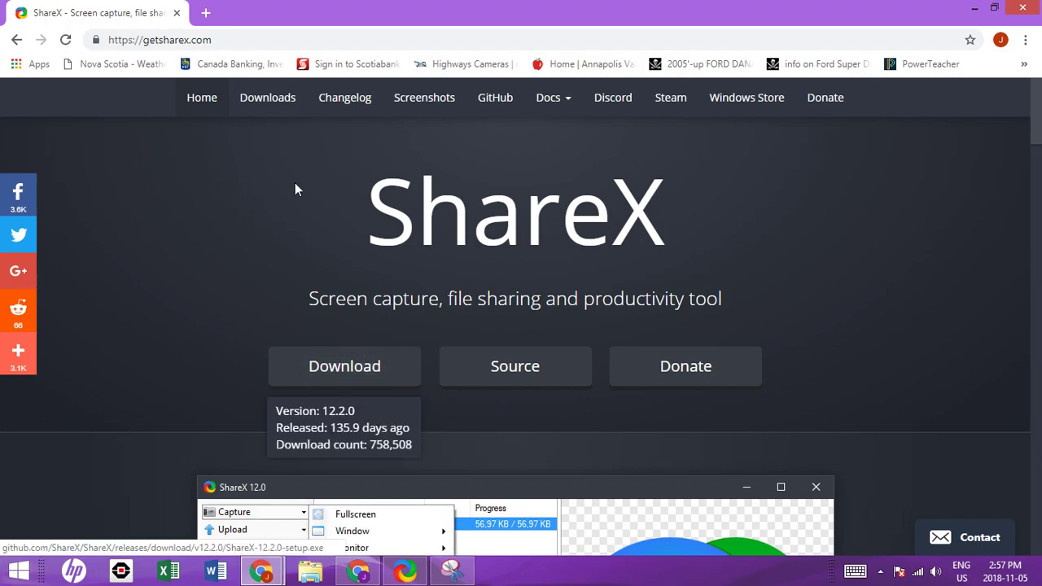
# Switch to the ShareX application and review its capture, upload and workflow options
pyautogui.click(405, 571)
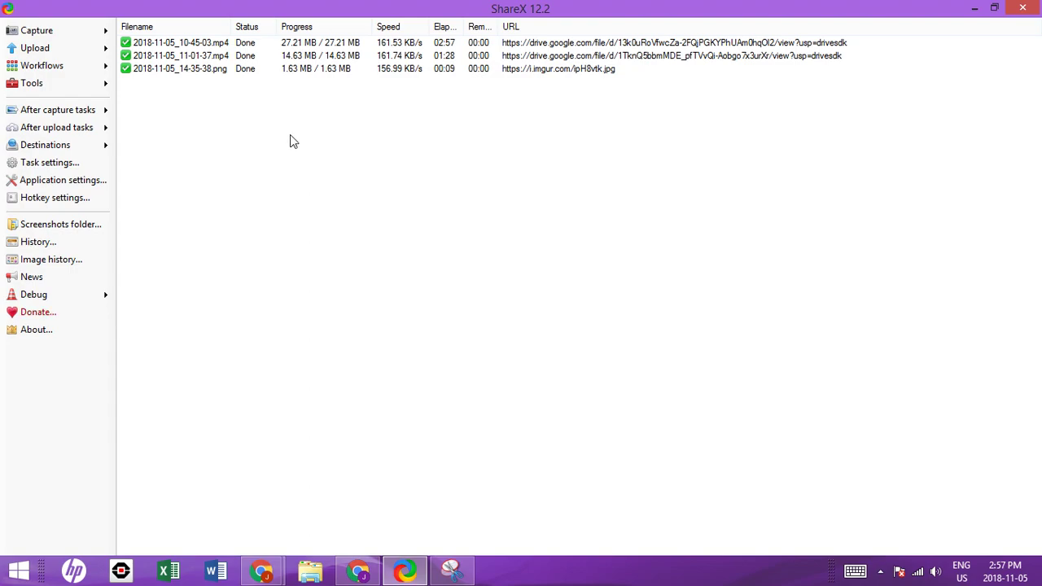
pyautogui.click(51, 31)
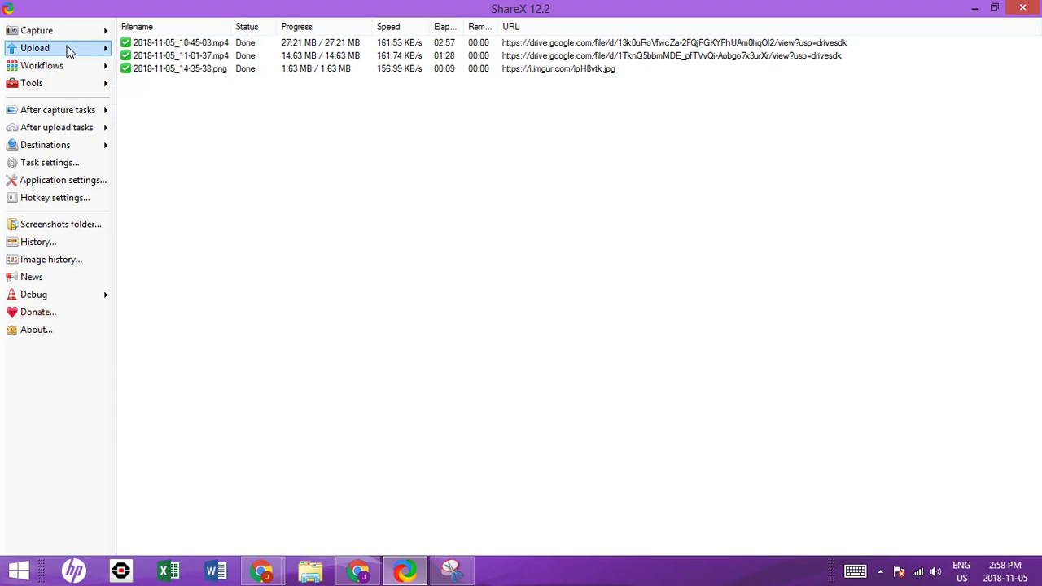
pyautogui.click(58, 71)
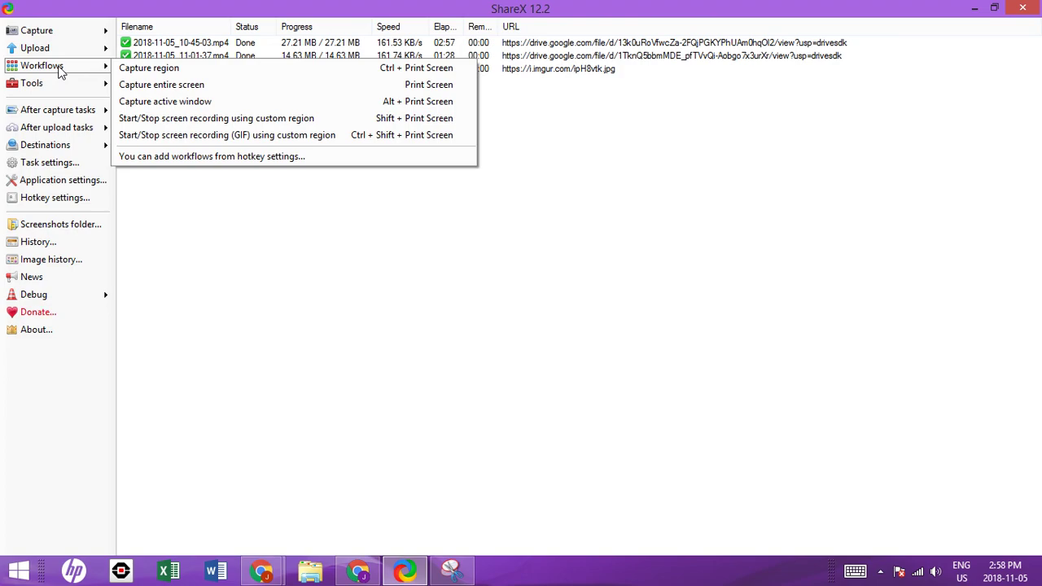
pyautogui.click(60, 71)
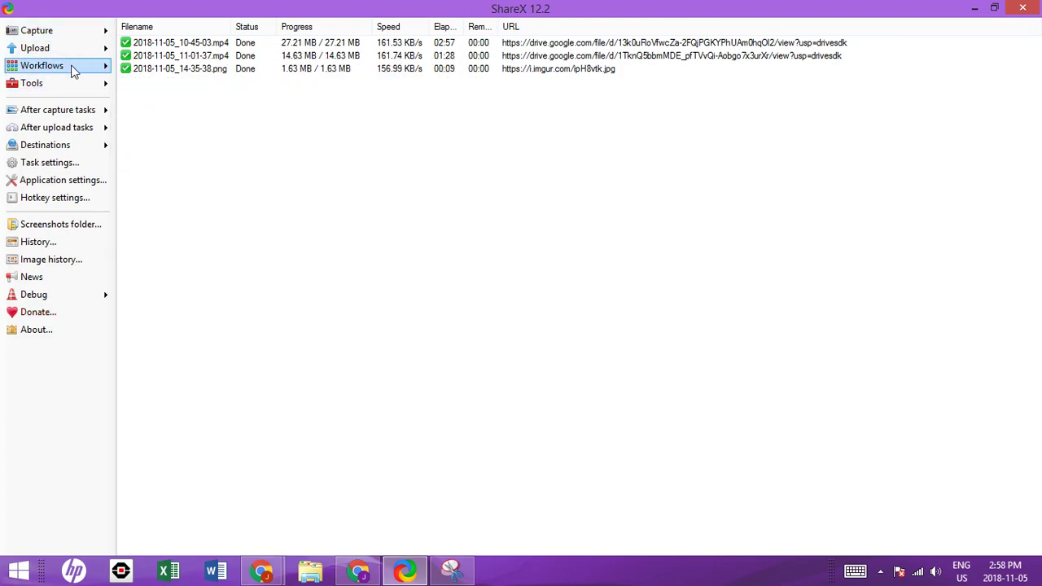
pyautogui.moveTo(77, 72)
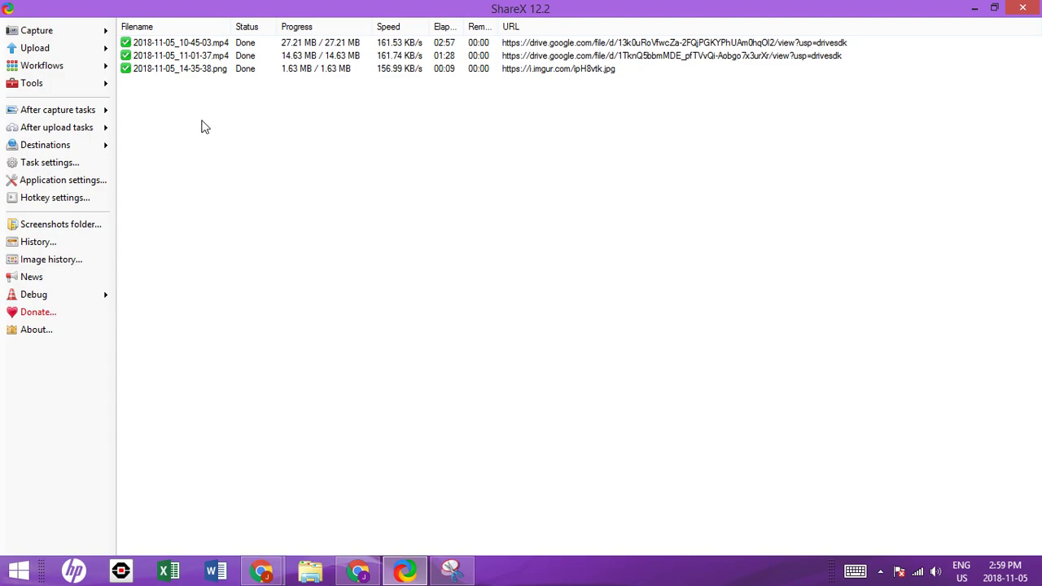
# Open the destination settings and show the Google Drive configuration among the file uploaders
pyautogui.click(59, 149)
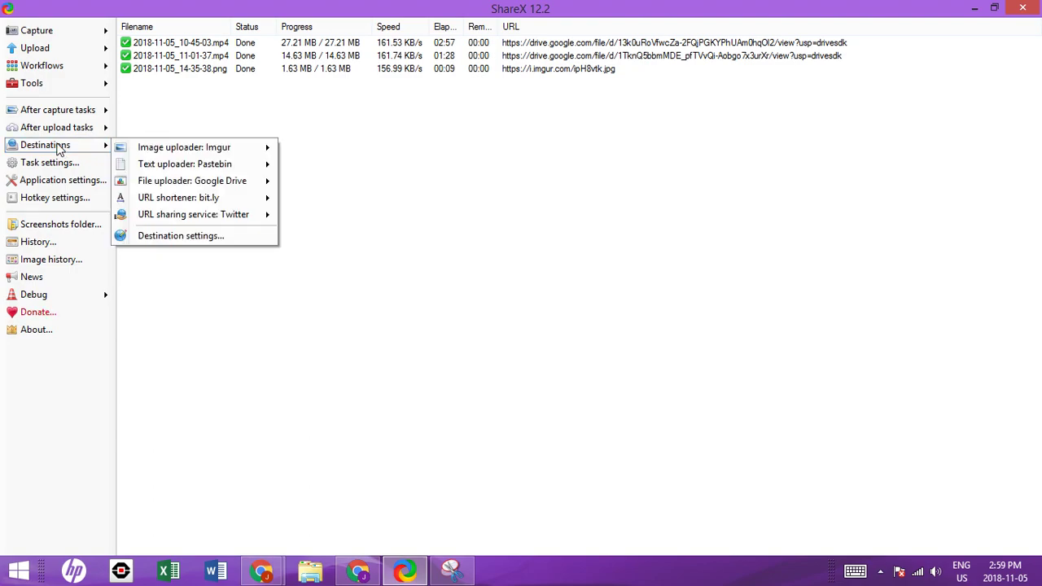
pyautogui.click(58, 146)
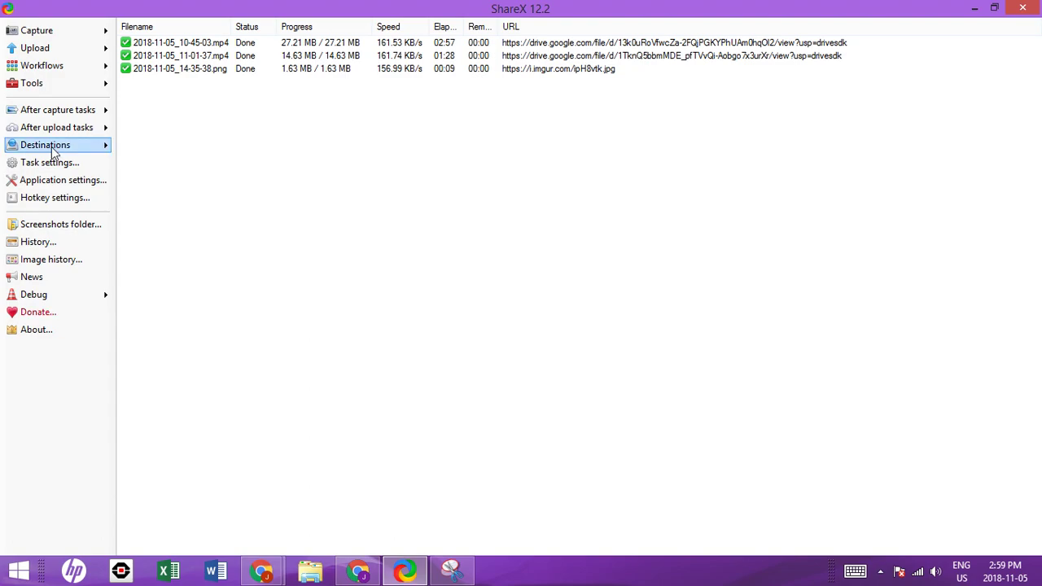
pyautogui.click(54, 151)
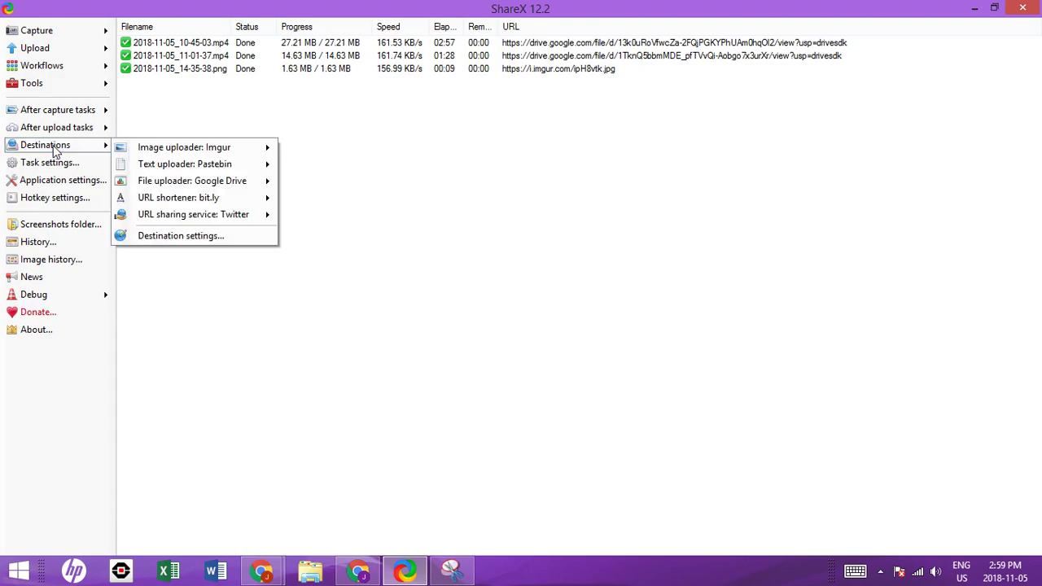
pyautogui.click(171, 238)
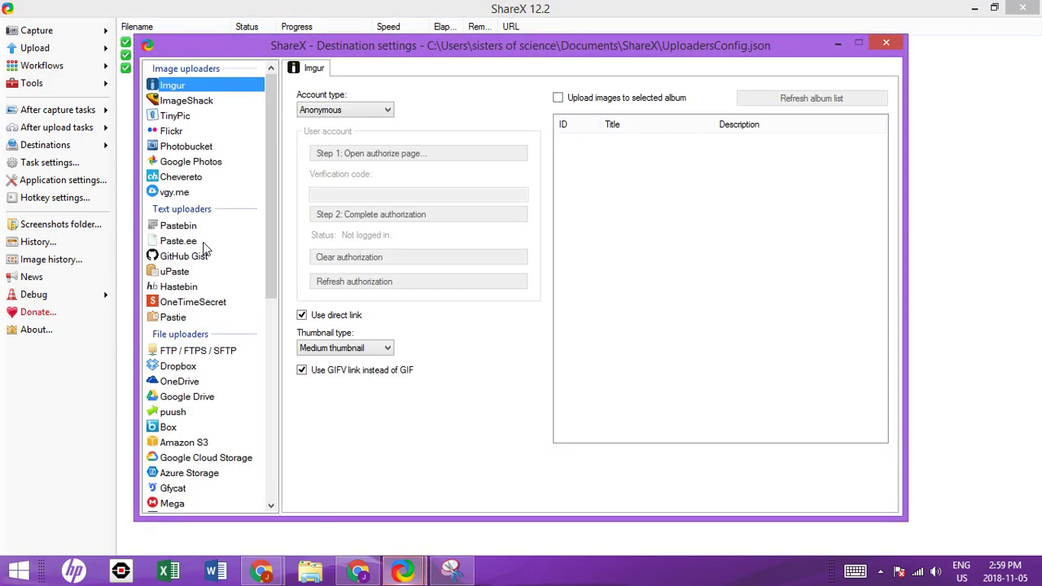
pyautogui.moveTo(273, 106); pyautogui.dragTo(278, 200)
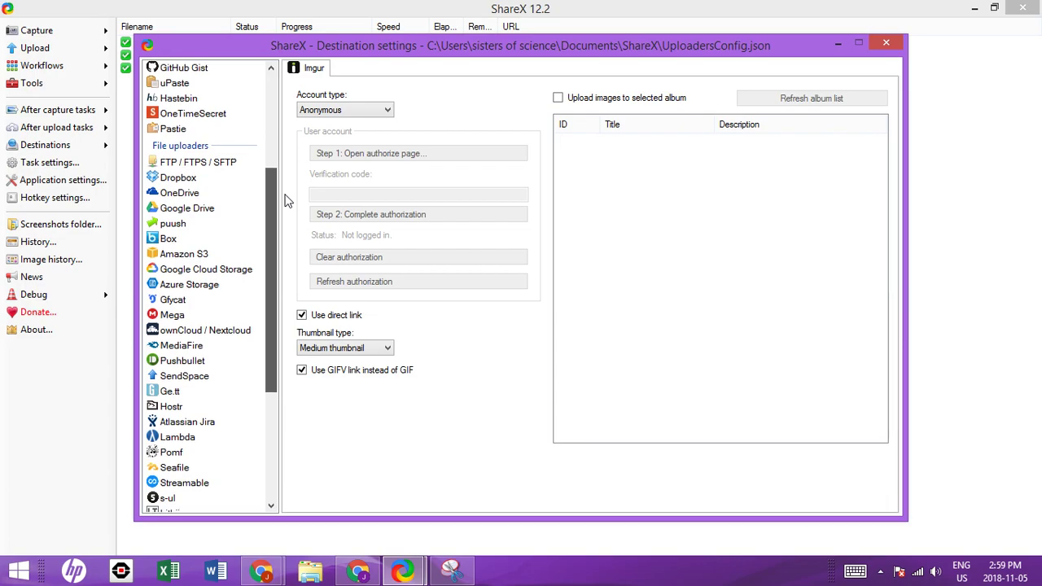
pyautogui.click(189, 208)
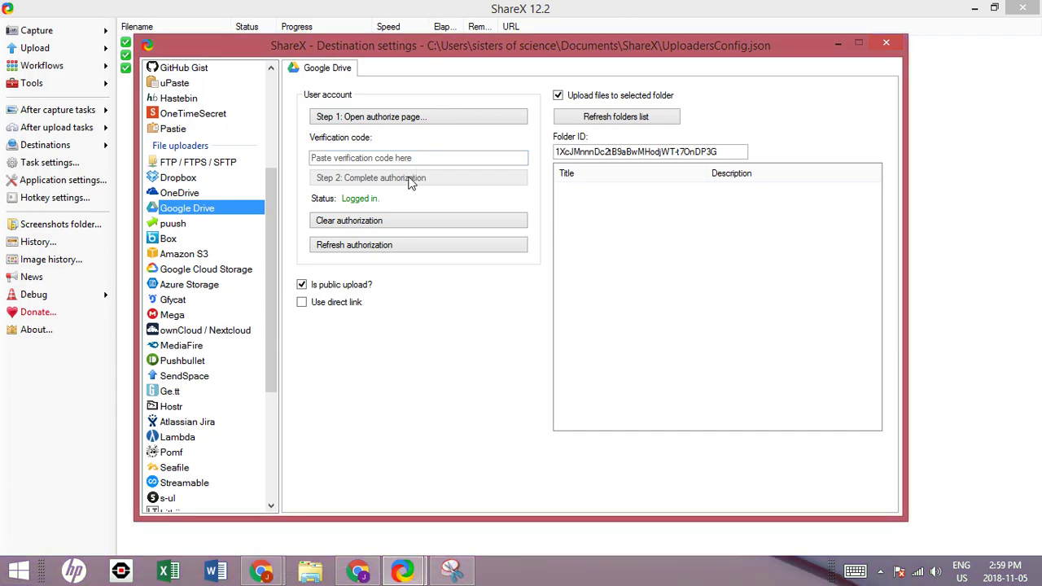
# Refresh the Google Drive folder list, select the ShareX uploads folder as the upload target, and close the destination settings
pyautogui.click(417, 160)
pyautogui.click(616, 119)
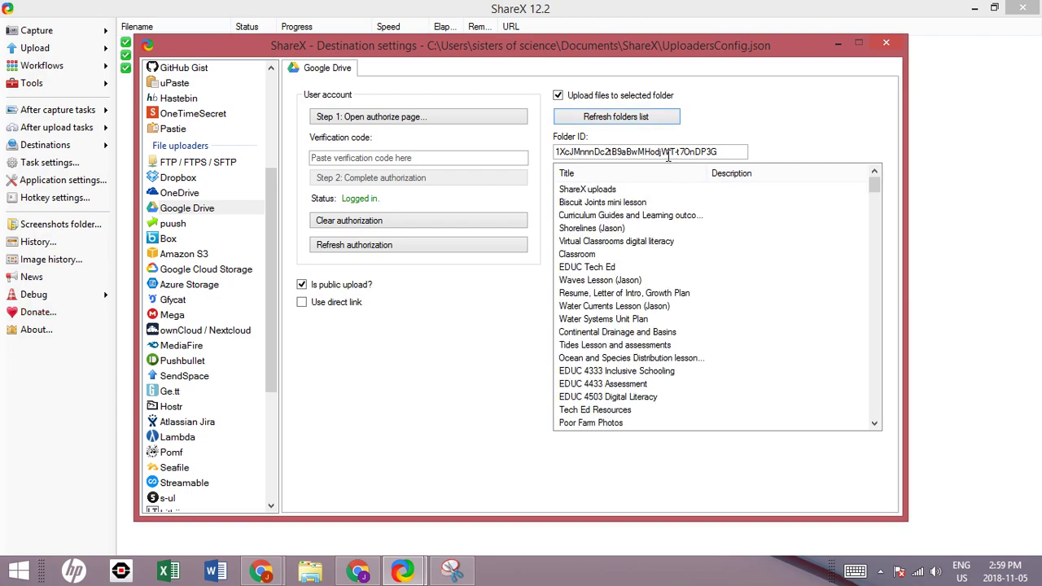
pyautogui.click(595, 190)
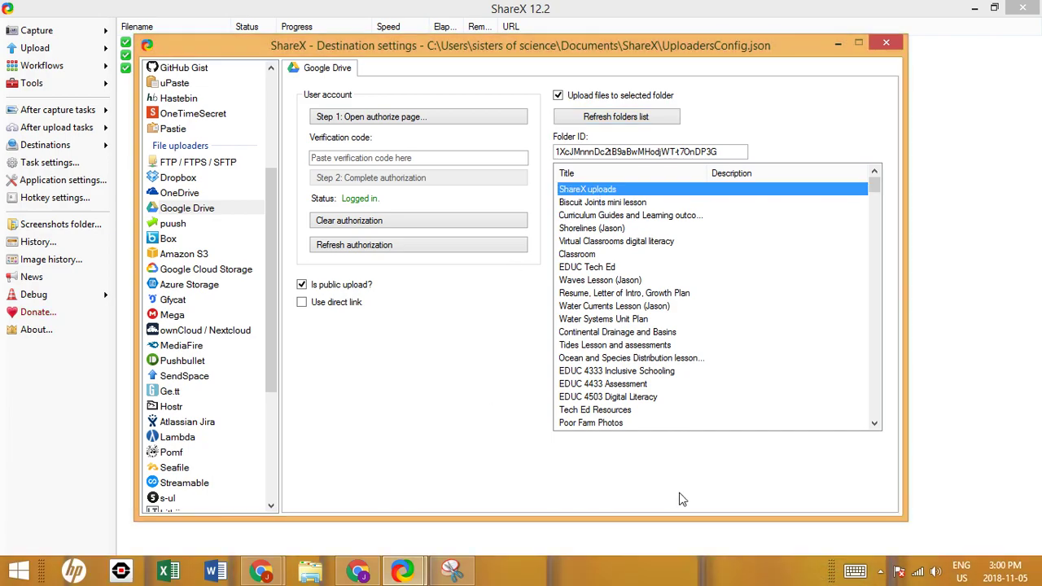
pyautogui.click(890, 39)
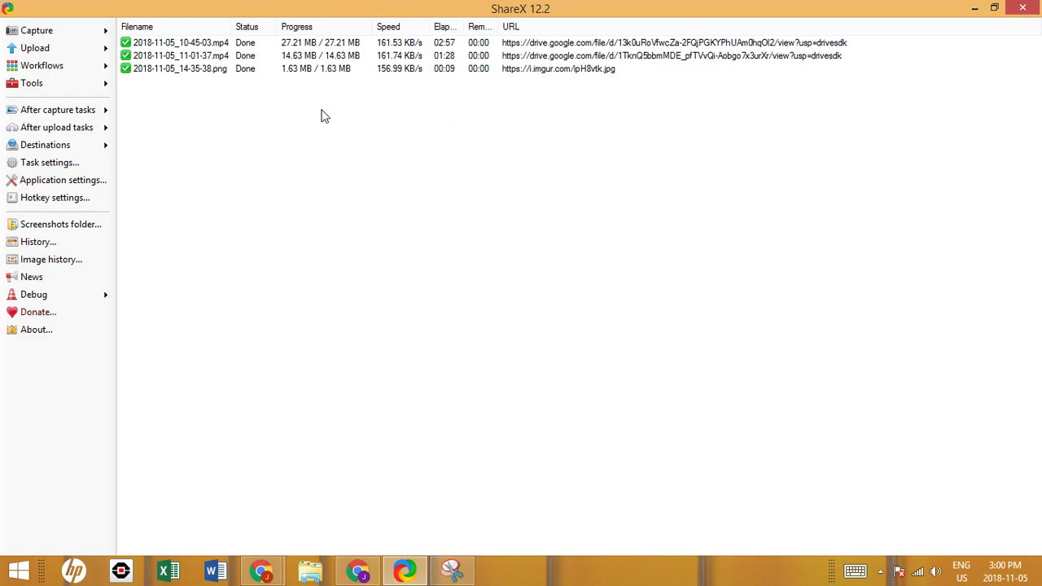
# Review the screen recorder's recording options in the task settings, including the available audio sources, and close both windows
pyautogui.click(53, 165)
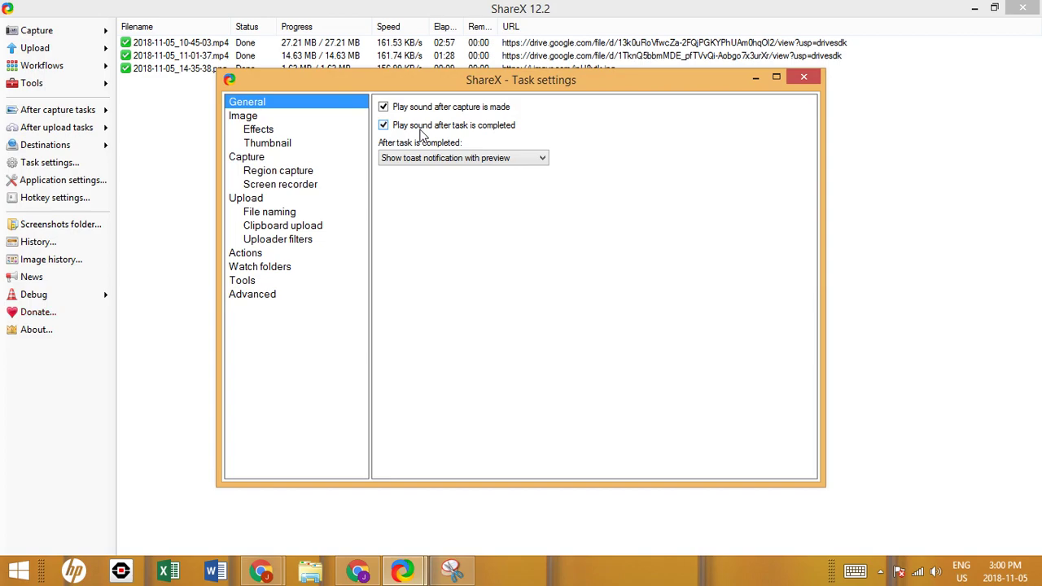
pyautogui.click(233, 160)
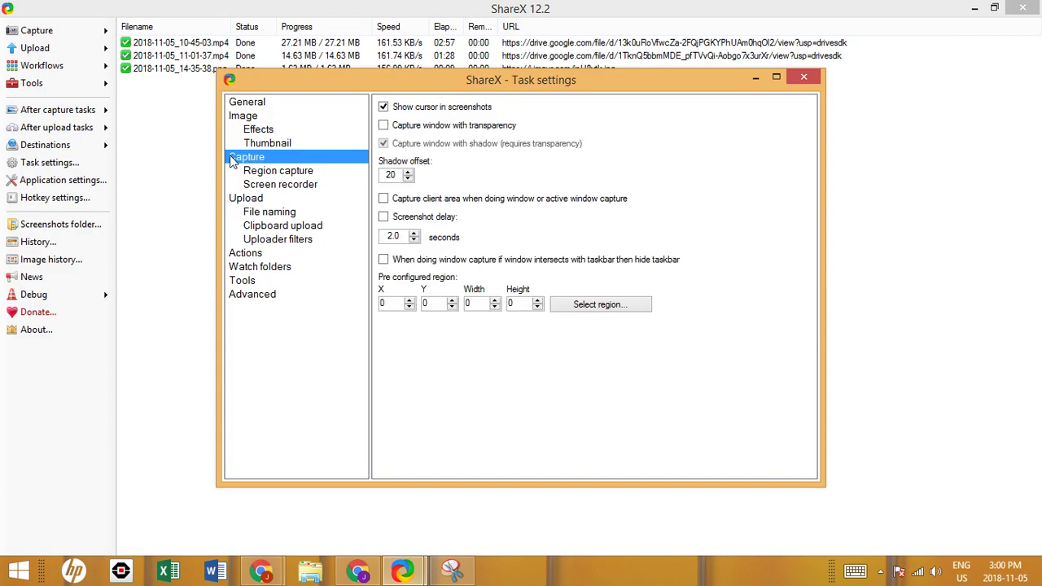
pyautogui.click(275, 185)
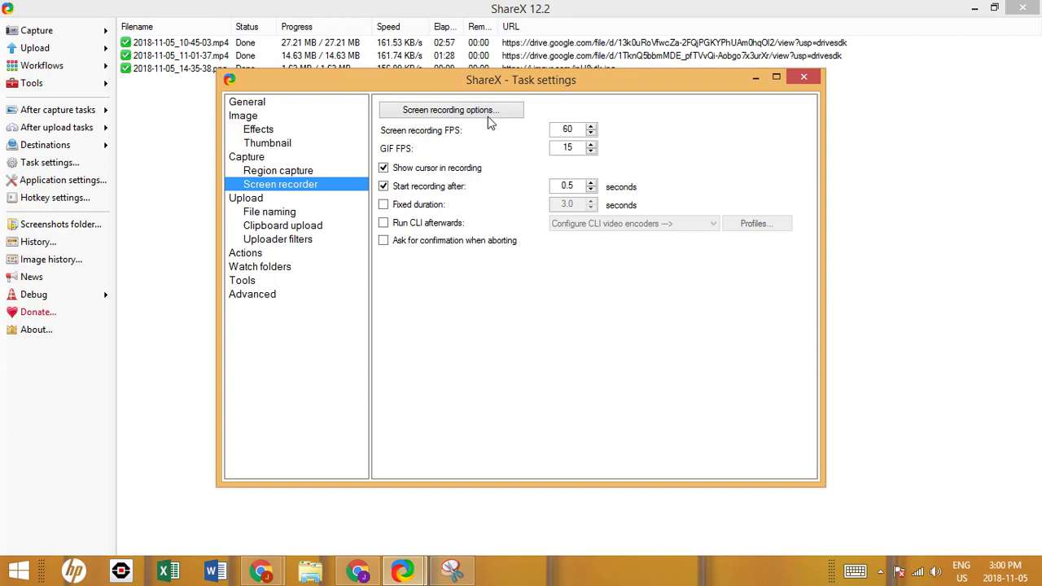
pyautogui.click(453, 110)
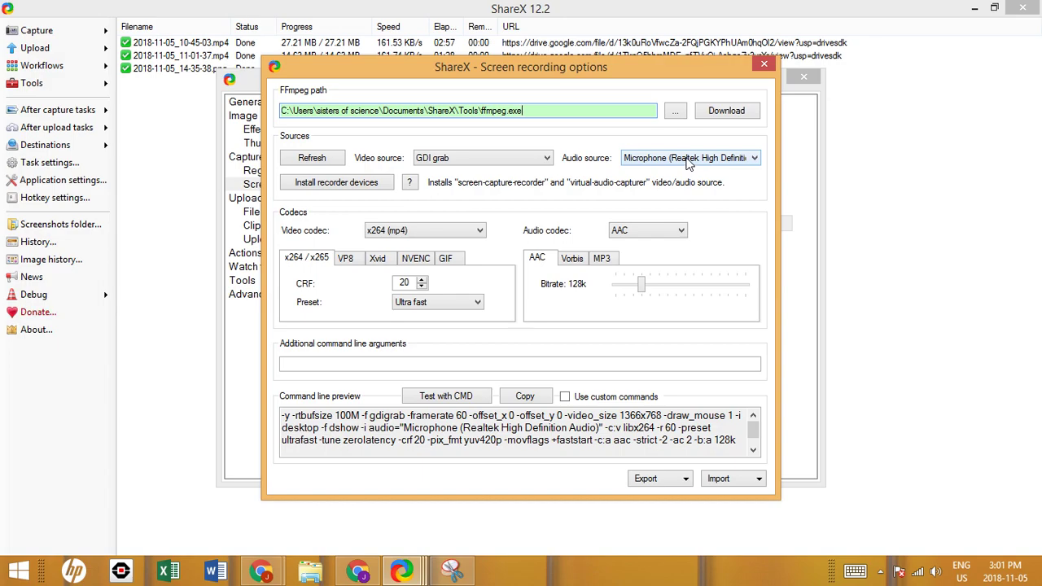
pyautogui.click(656, 162)
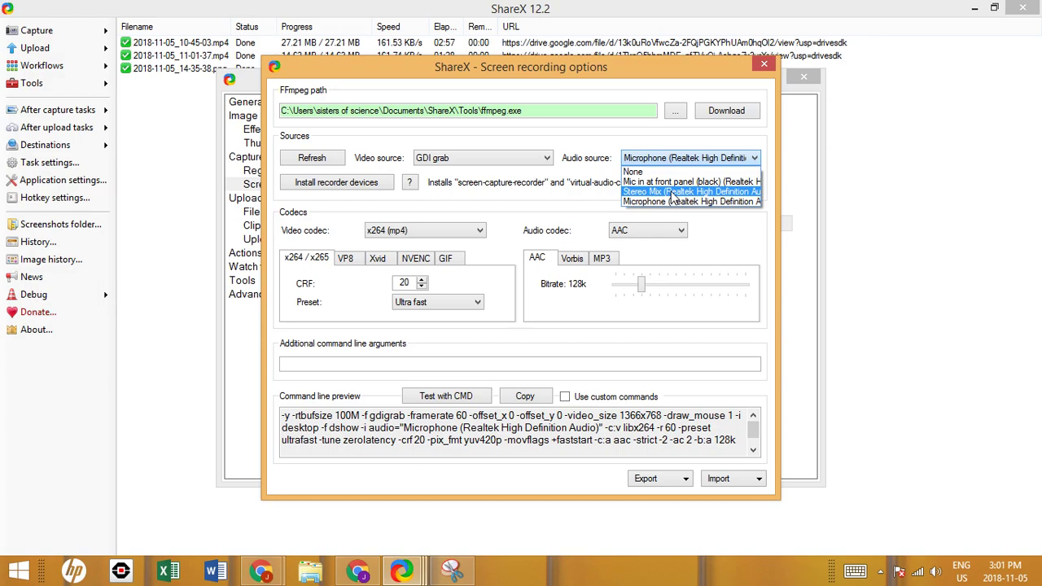
pyautogui.click(597, 139)
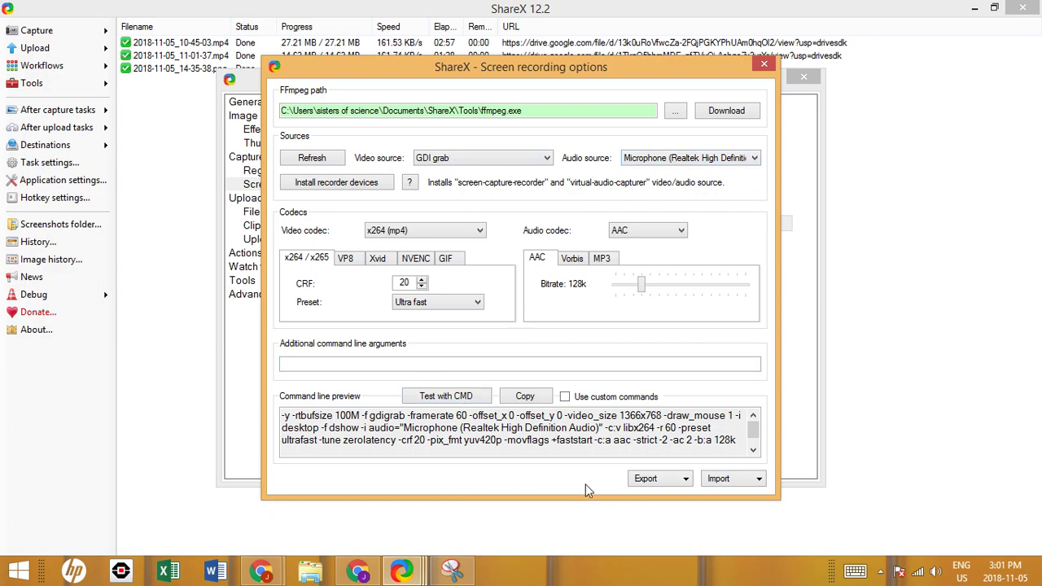
pyautogui.click(764, 65)
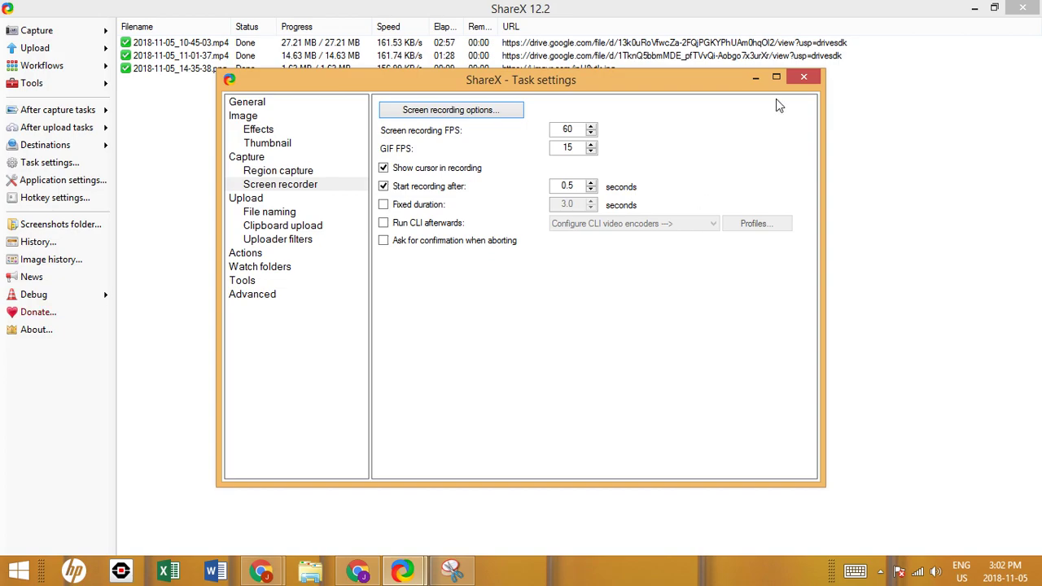
pyautogui.click(802, 79)
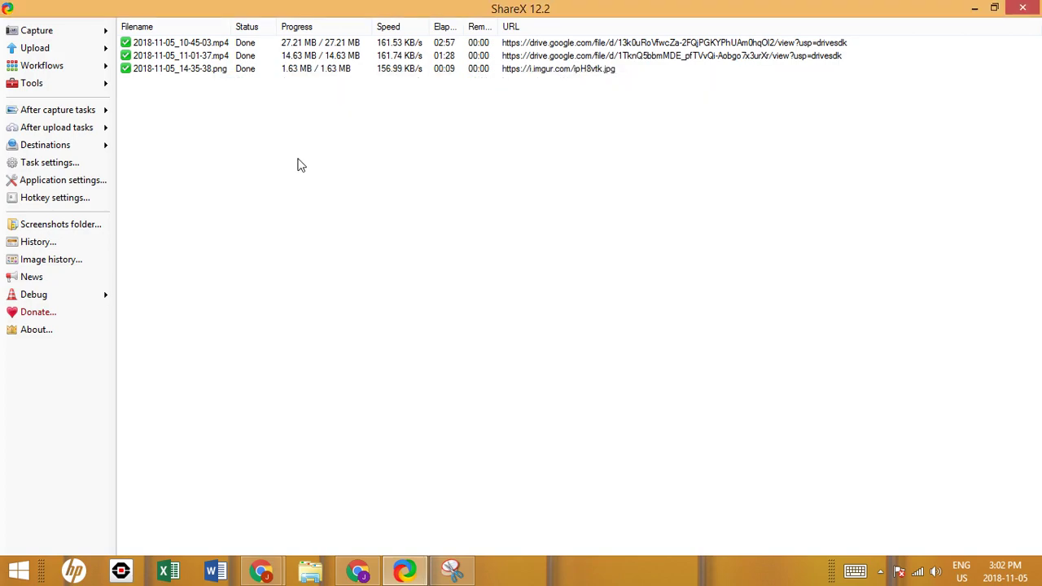
# Check the personal and screenshots folder paths in the application settings, and close the window
pyautogui.click(51, 183)
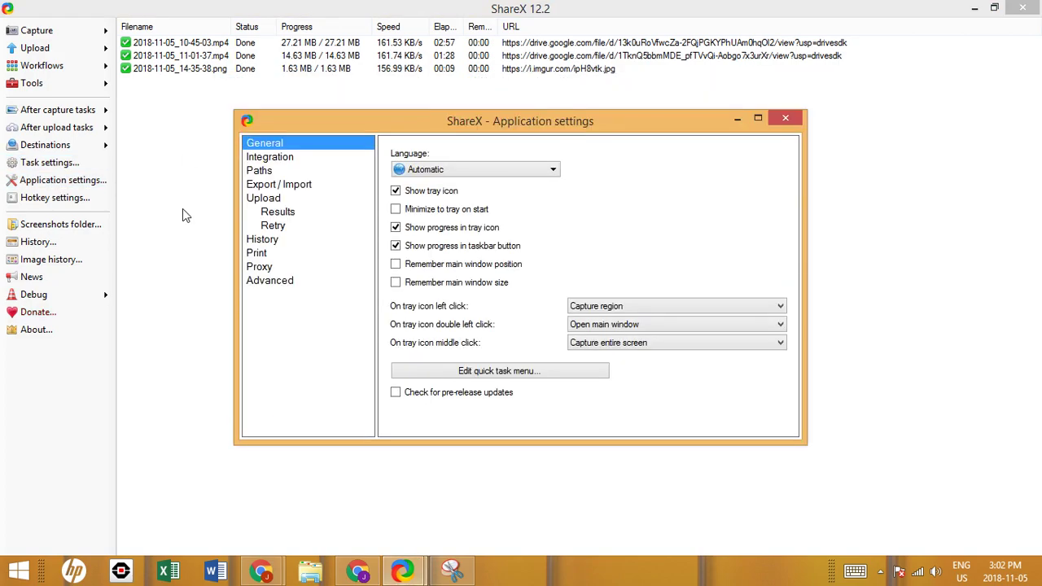
pyautogui.click(264, 173)
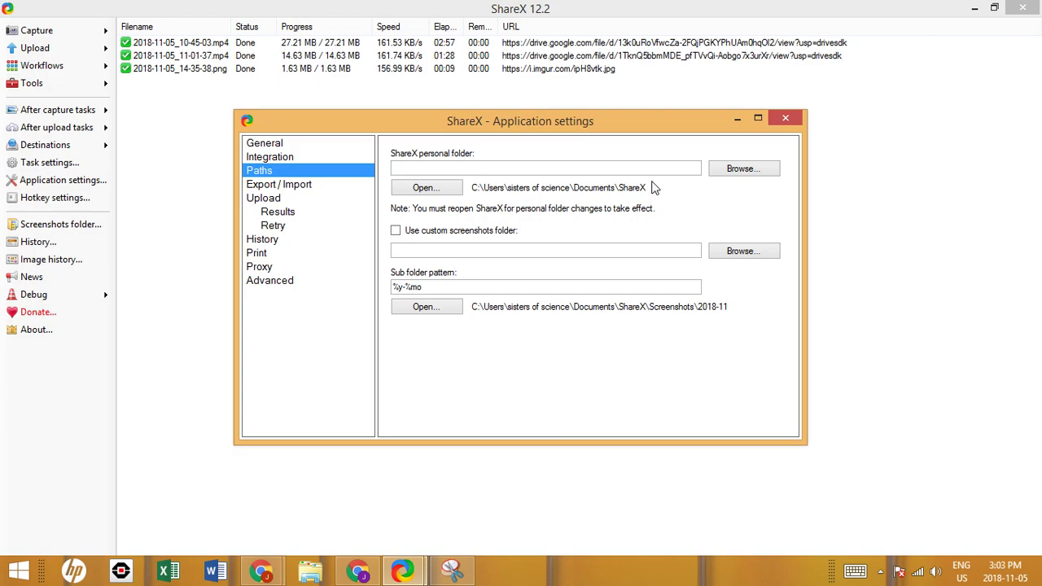
pyautogui.click(787, 120)
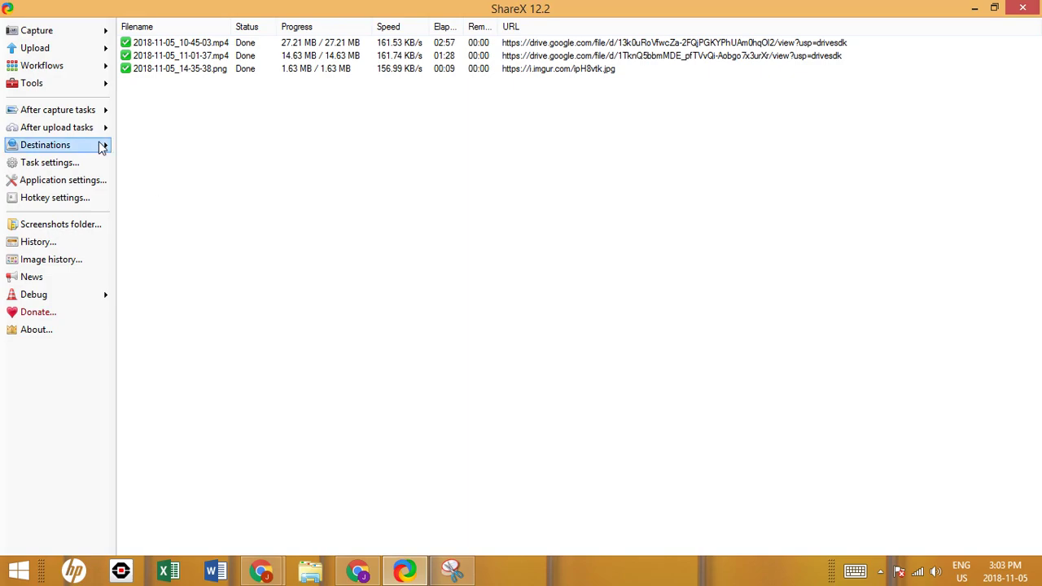
# Review the services available as file uploader and image uploader destinations
pyautogui.moveTo(84, 145)
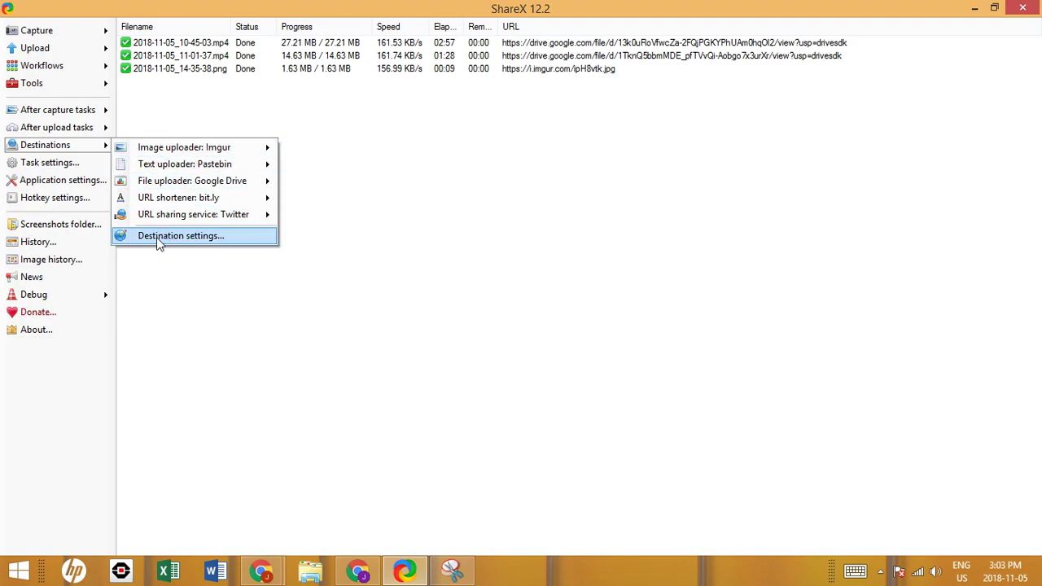
pyautogui.moveTo(183, 185)
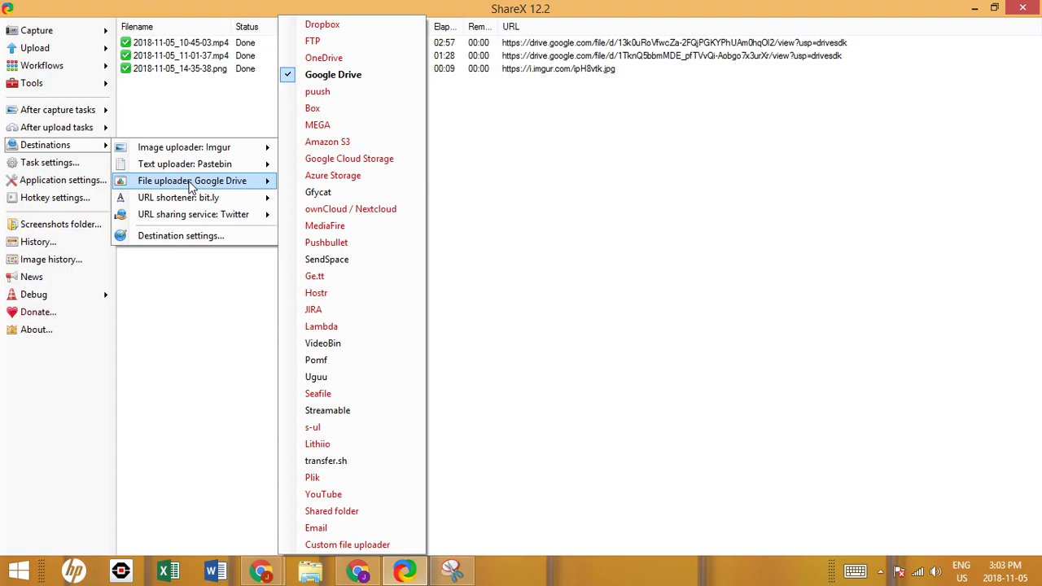
pyautogui.moveTo(227, 153)
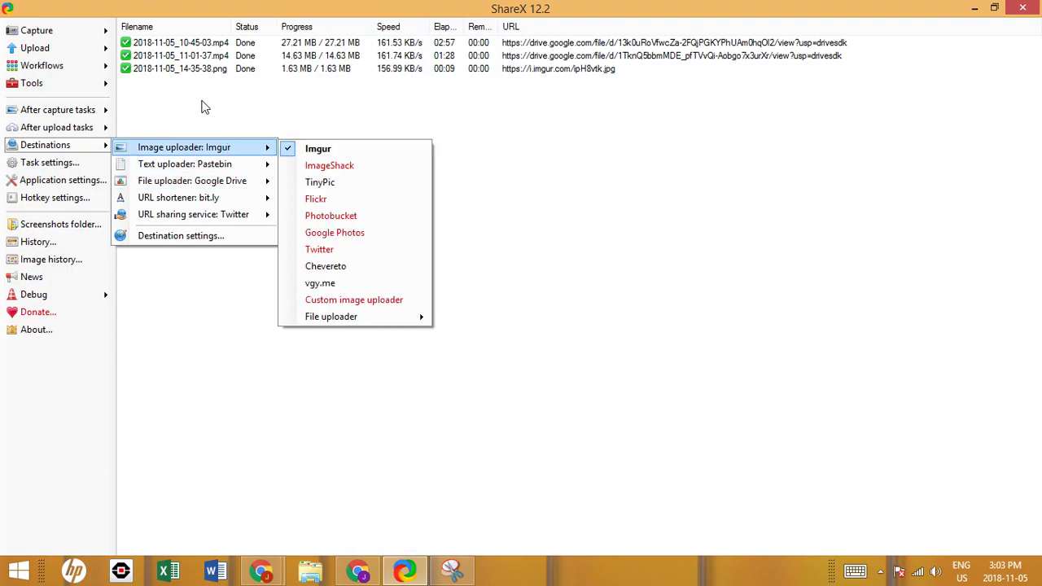
pyautogui.click(58, 128)
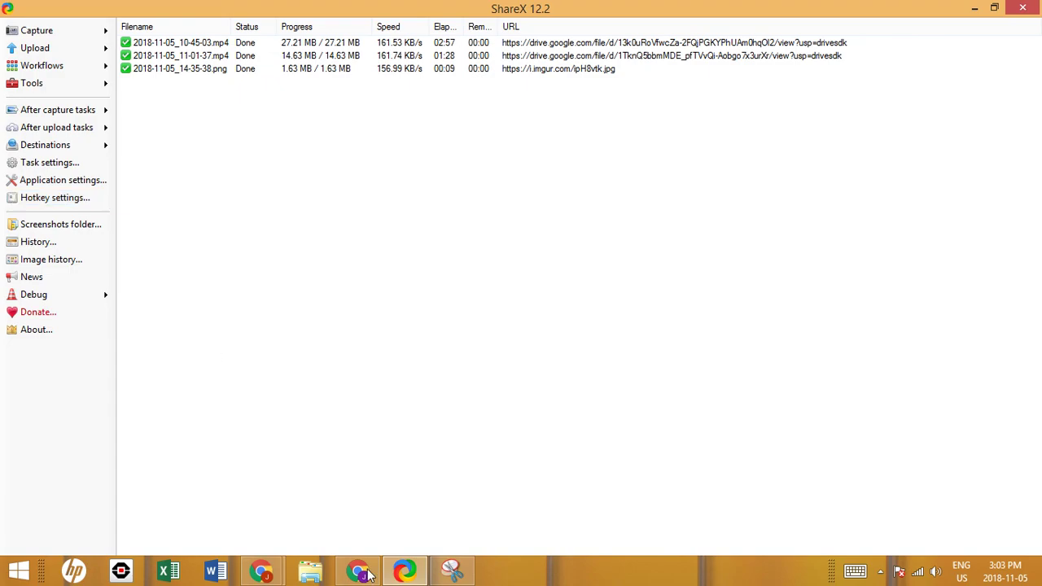
# Minimize ShareX to return to the web page and show the hidden notification area icons
pyautogui.click(404, 572)
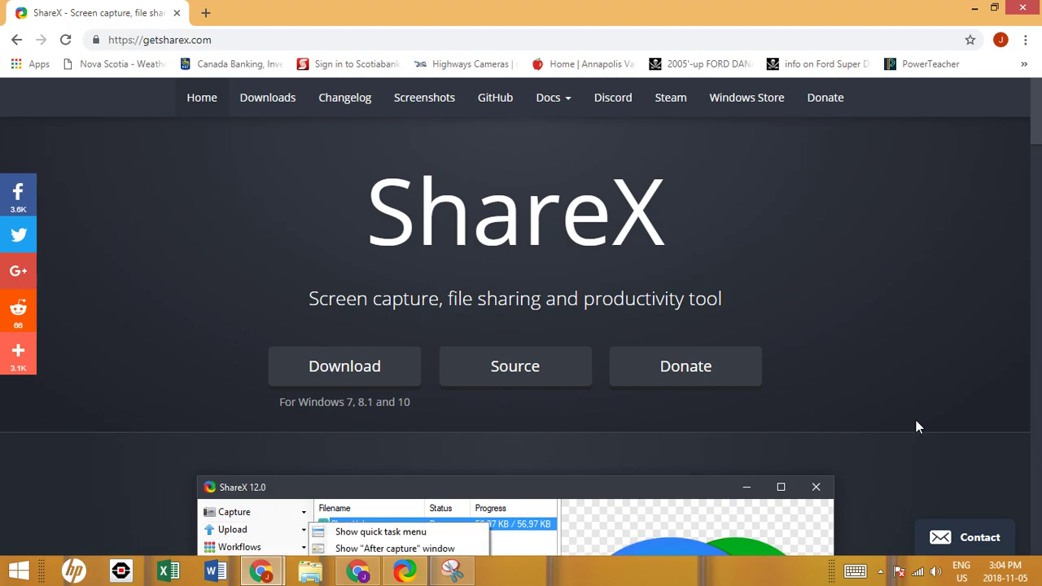
pyautogui.click(880, 571)
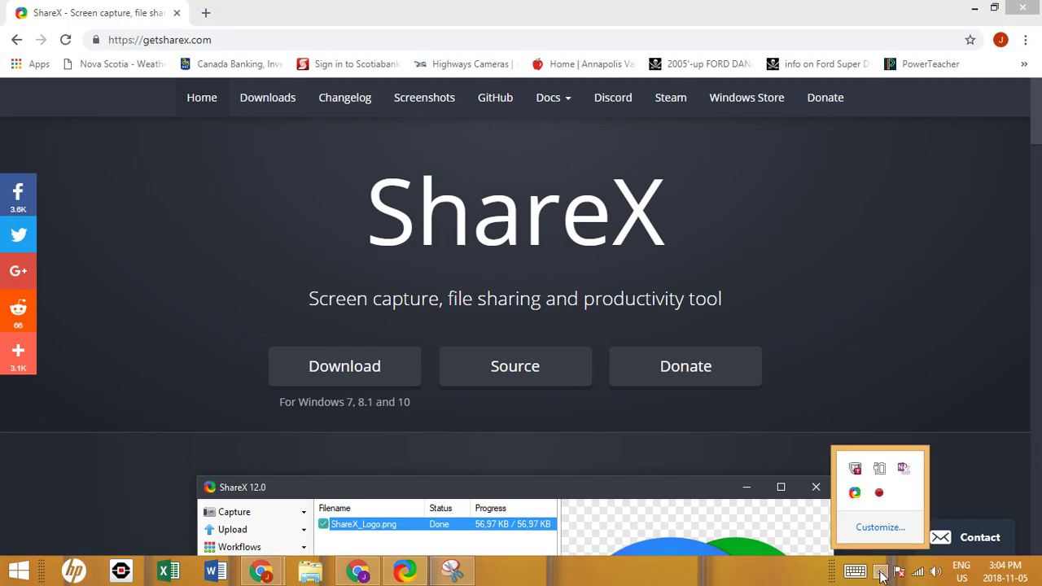